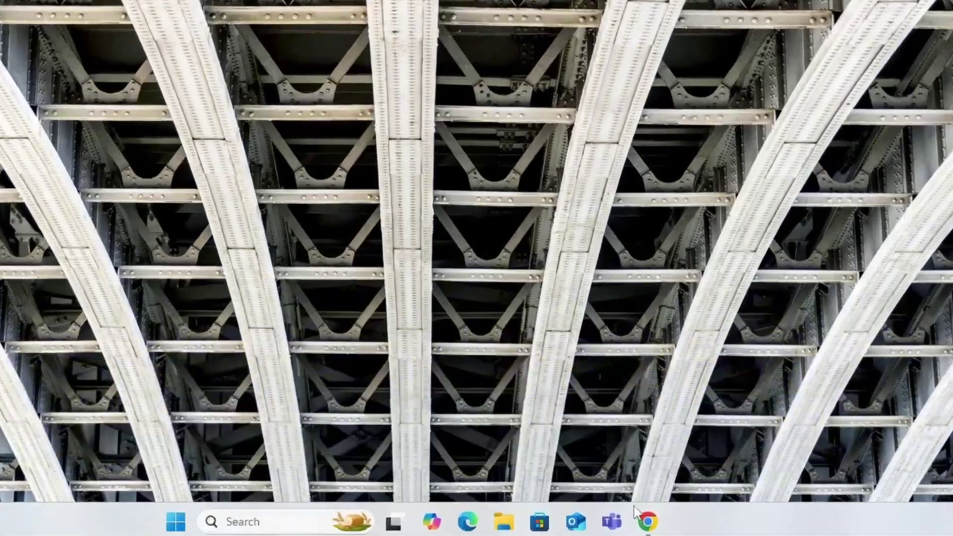
- Search Chrome for 'windows central windows 11 25h2' and open the Windows Central ISO article
left_click(619, 524)
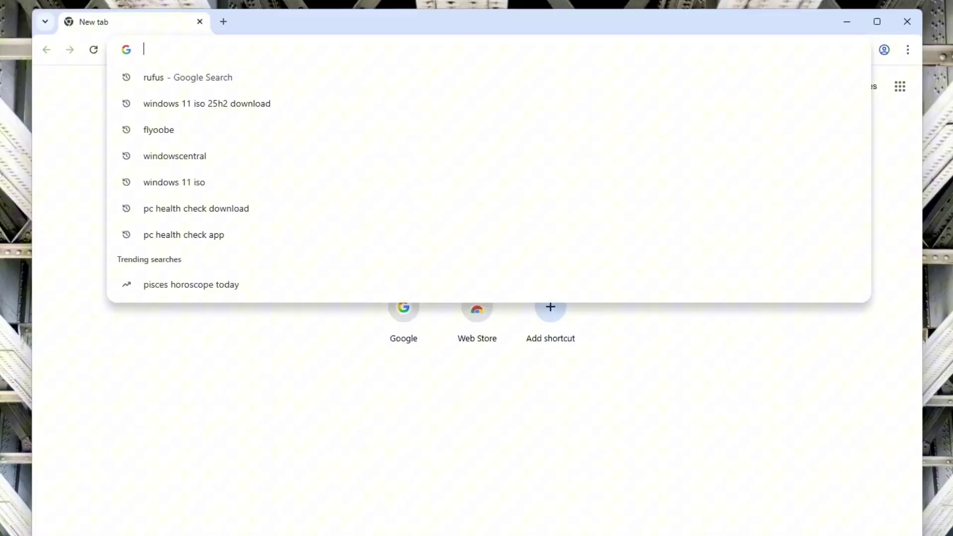
type("windows central windows 11 25h2")
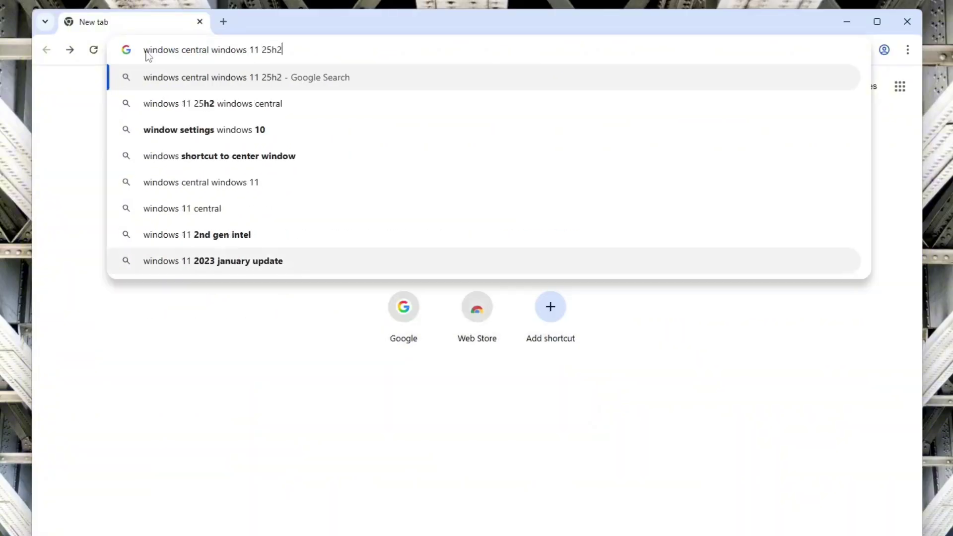
key("Return")
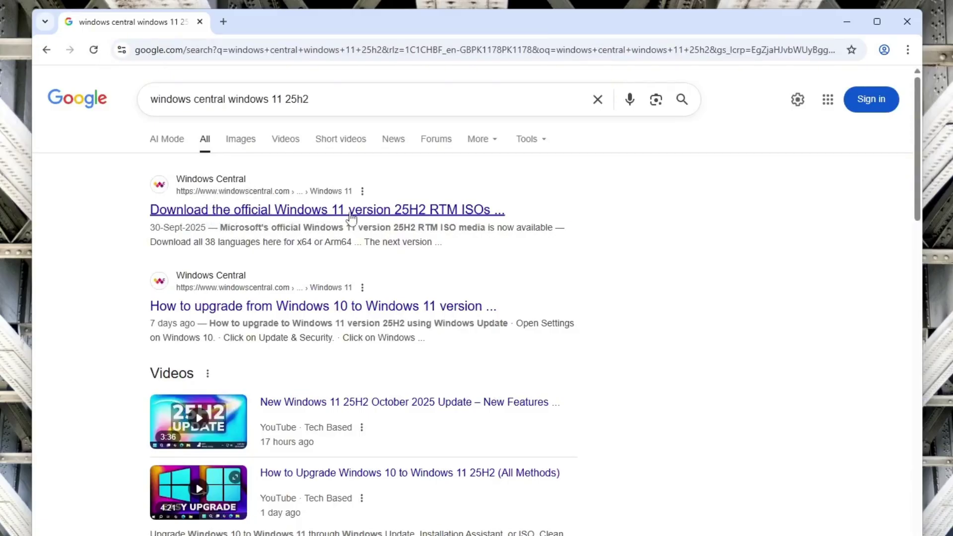
left_click(351, 214)
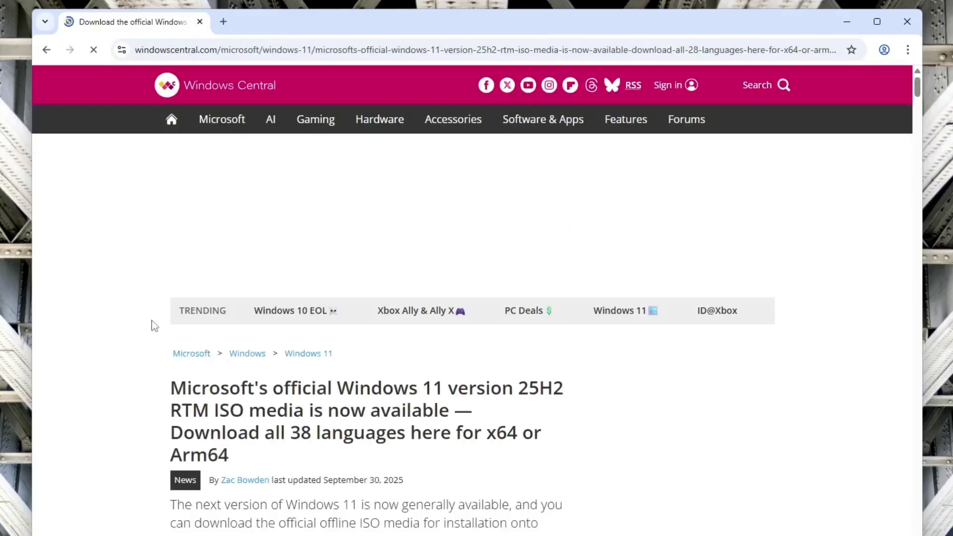
- Scroll to the language download table and pick the English US ISO download
scroll(154, 326, "down", 15)
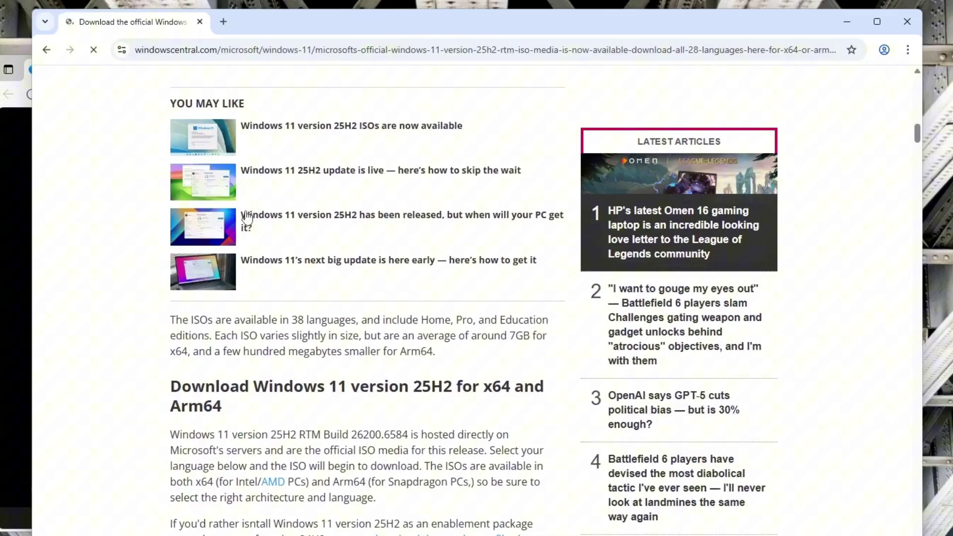
scroll(247, 218, "down", 6)
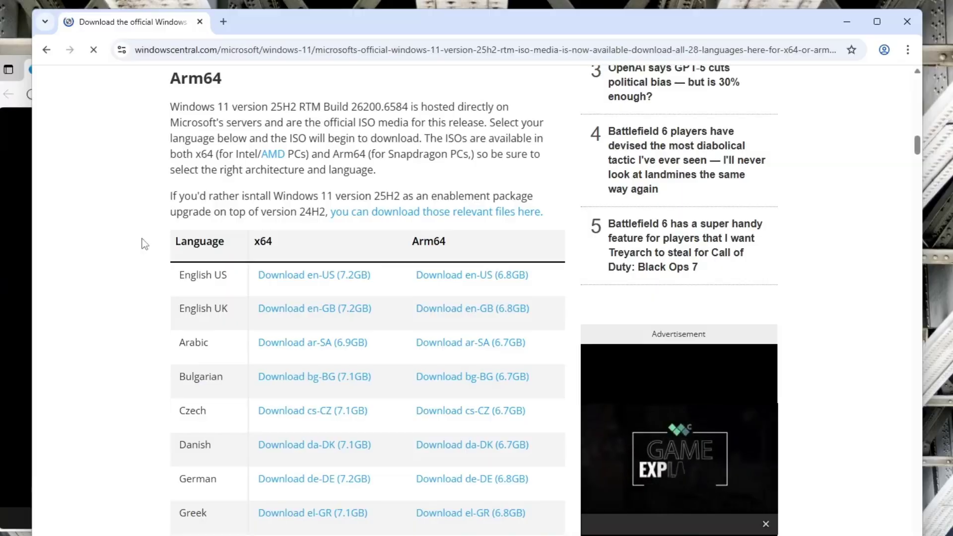
scroll(192, 260, "down", 1)
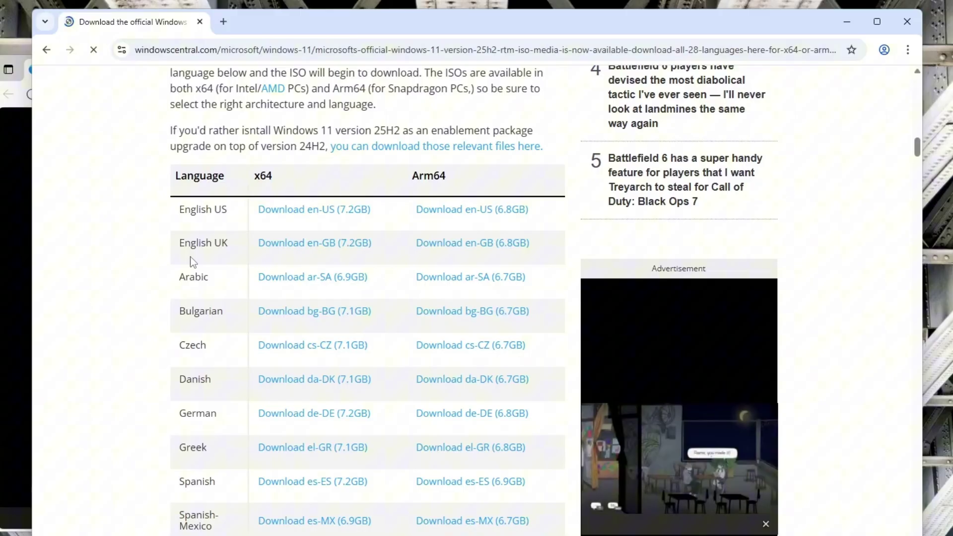
scroll(192, 262, "up", 1)
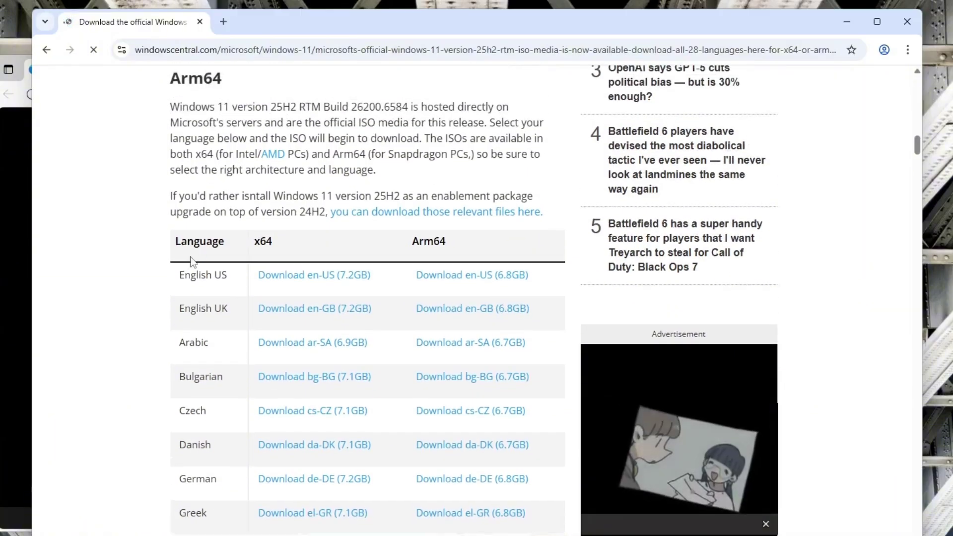
left_click(504, 276)
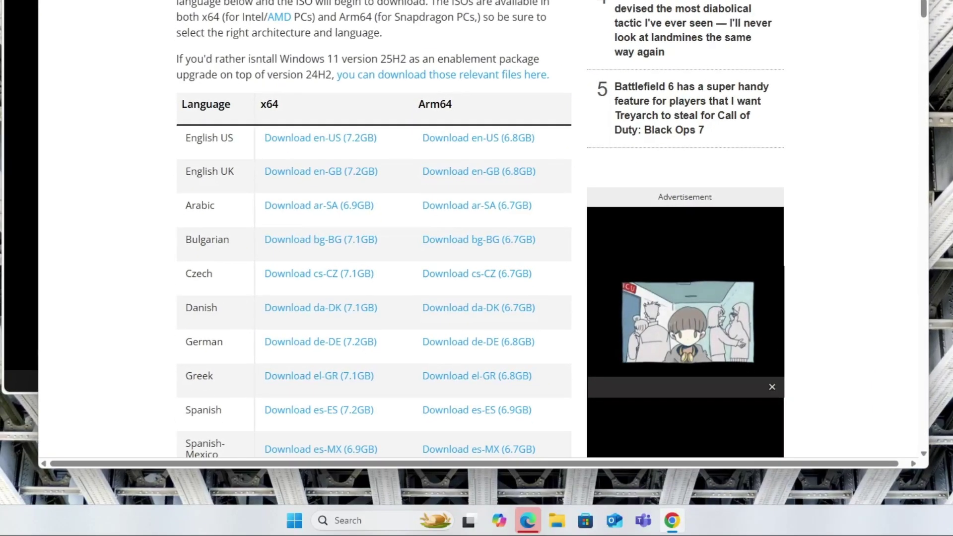
left_click(295, 519)
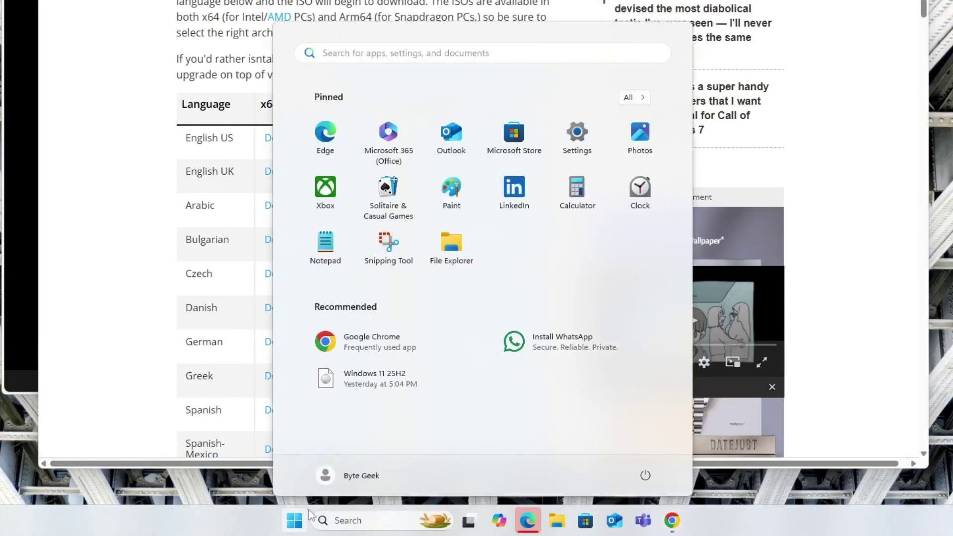
left_click(576, 144)
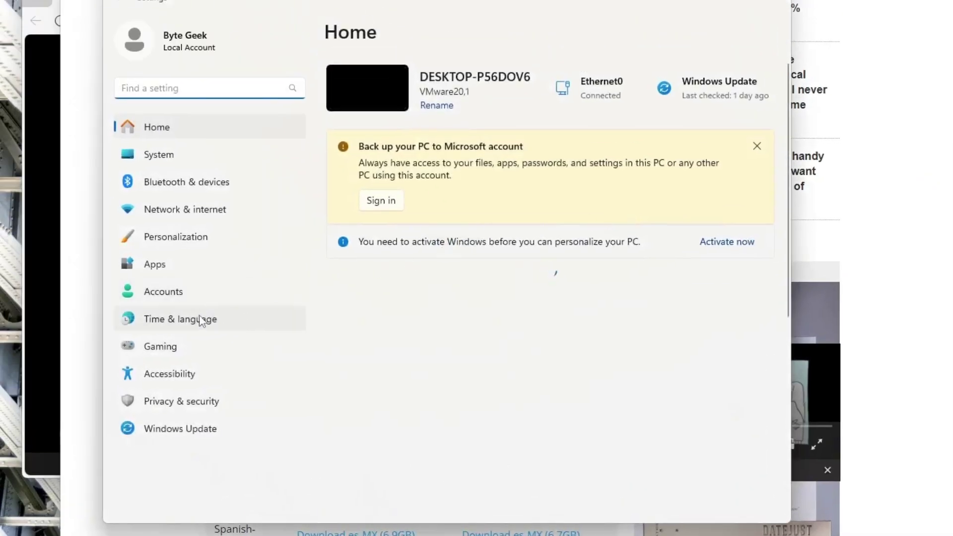
left_click(200, 321)
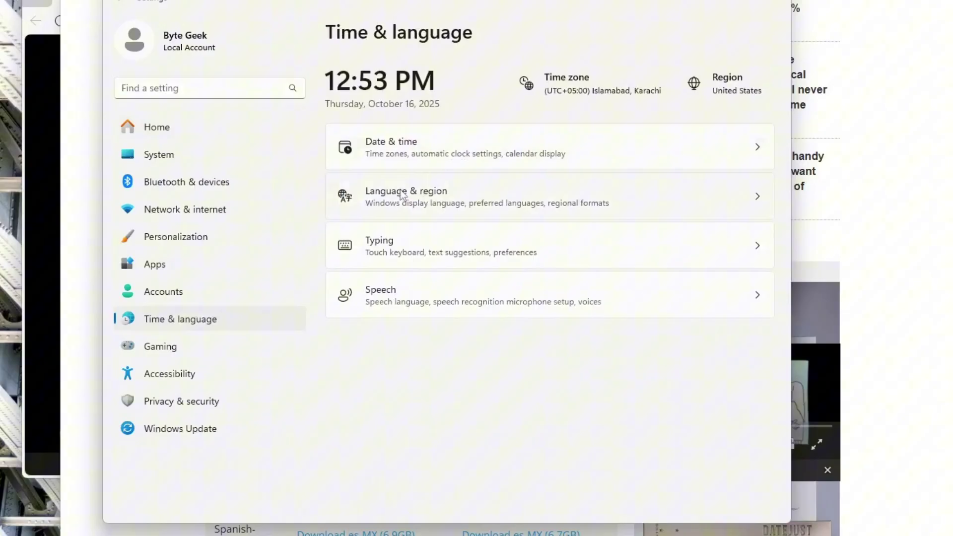
left_click(396, 201)
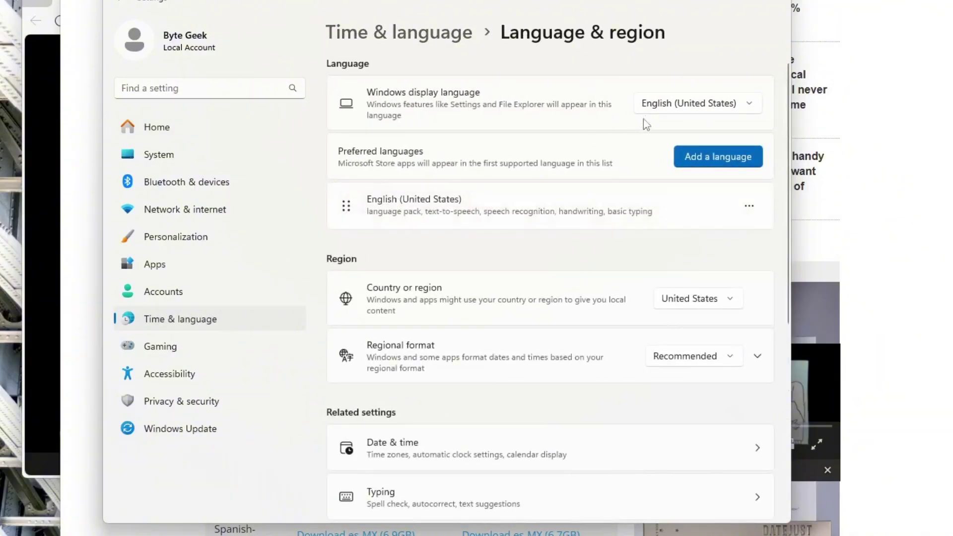
left_click(657, 112)
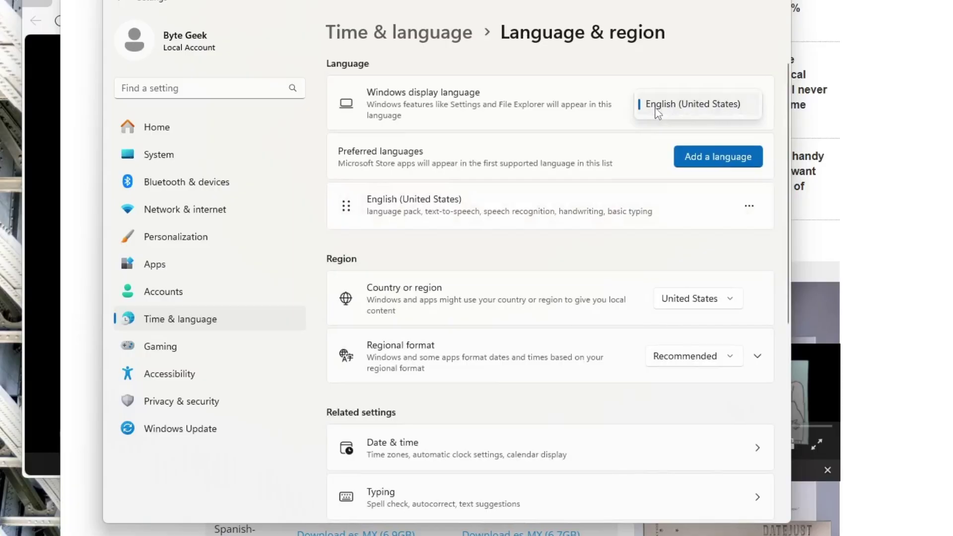
left_click(658, 112)
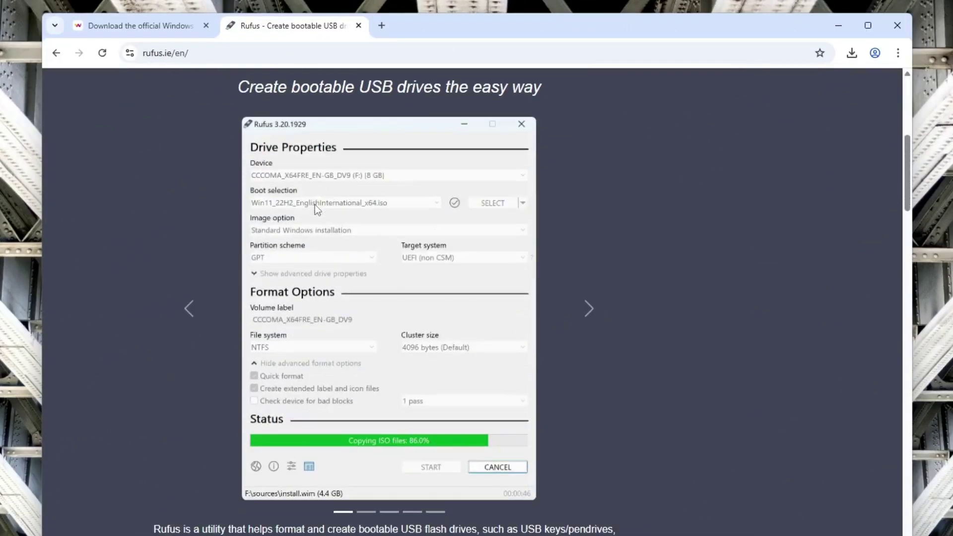
scroll(314, 205, "down", 10)
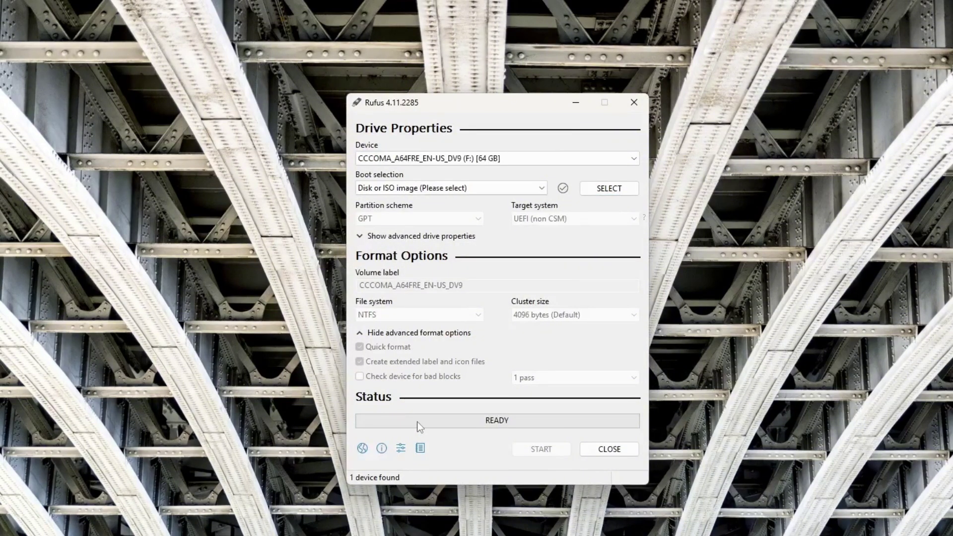
- Load Windows 11 25H2.iso from Downloads as the boot image and keep GPT partitioning
left_click(609, 189)
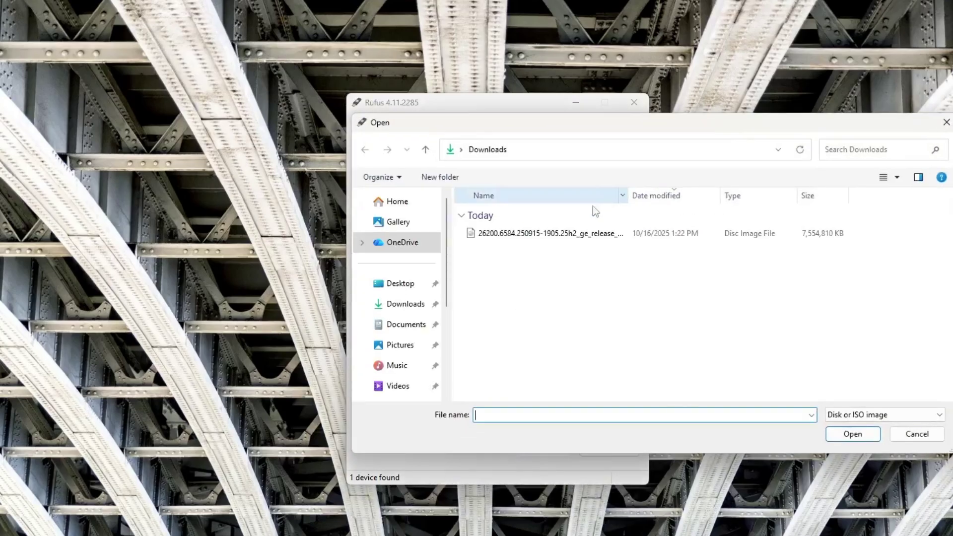
left_click(494, 237)
left_click(495, 239)
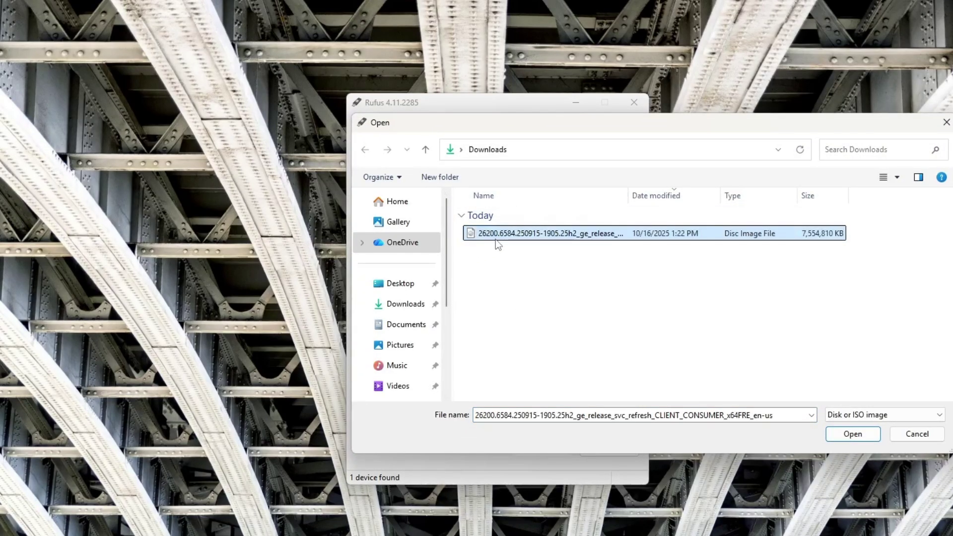
double_click(495, 236)
key("Escape")
key("Return")
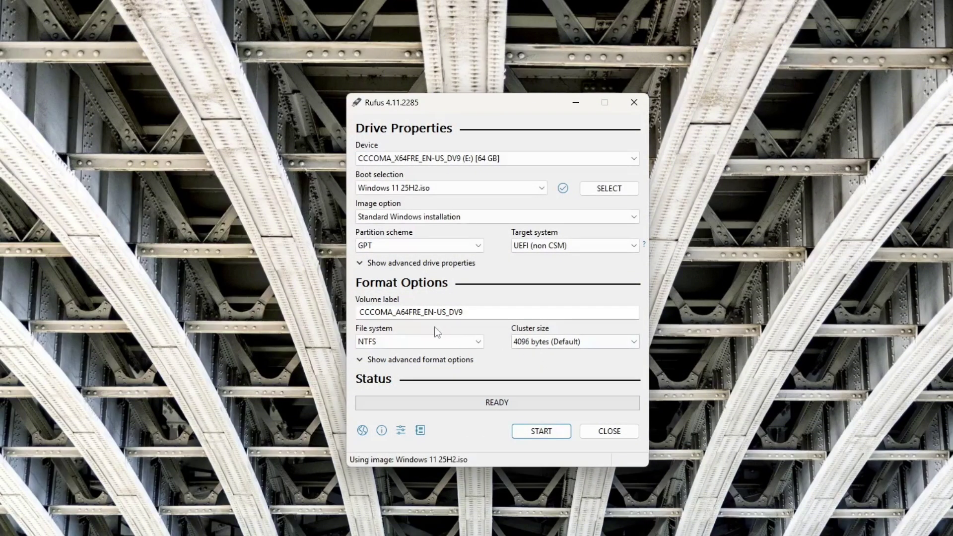
left_click(392, 246)
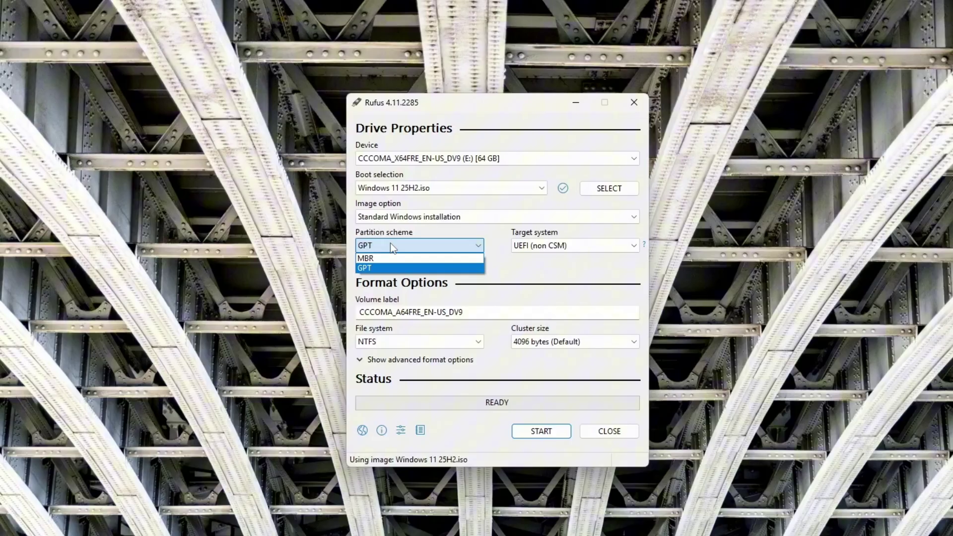
left_click(390, 245)
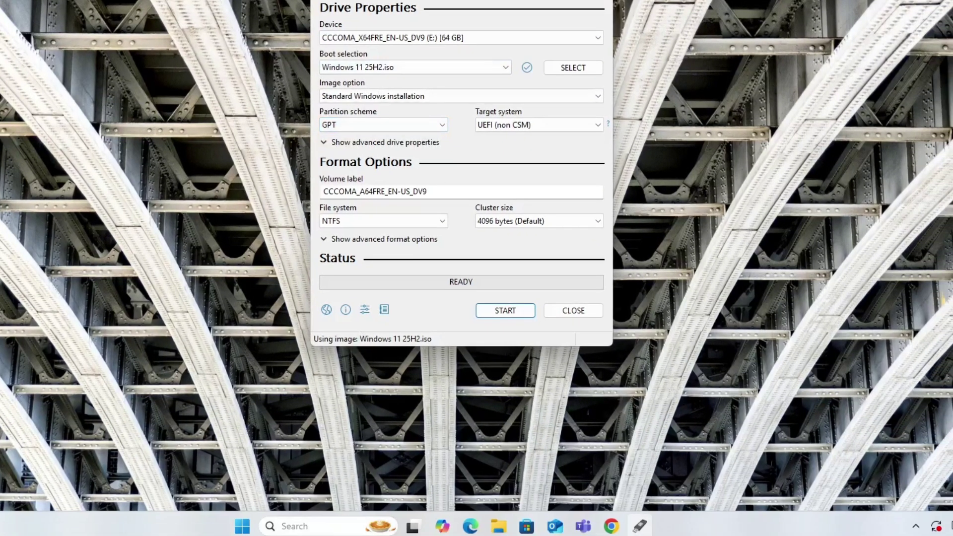
- Find System Information through Start search and check that BIOS Mode reads UEFI
left_click(291, 526)
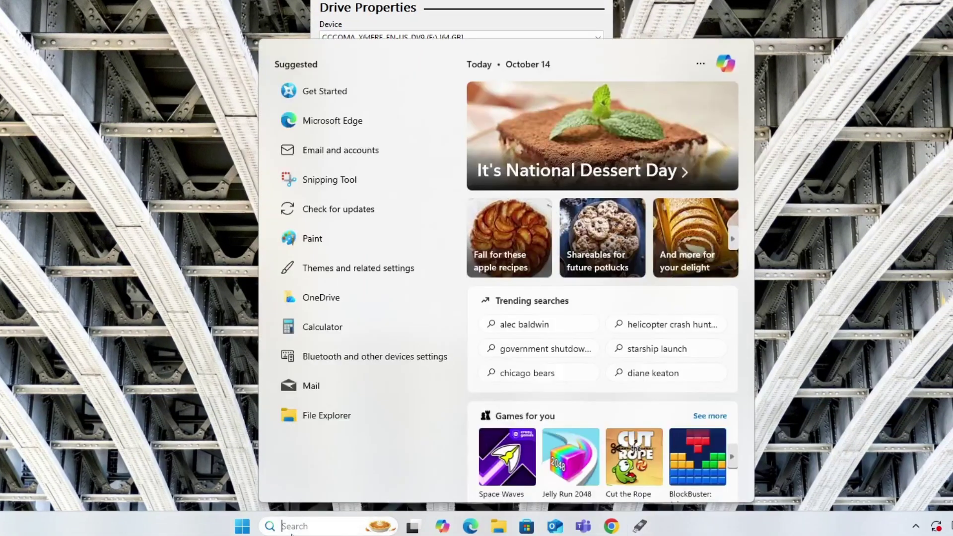
type("system in")
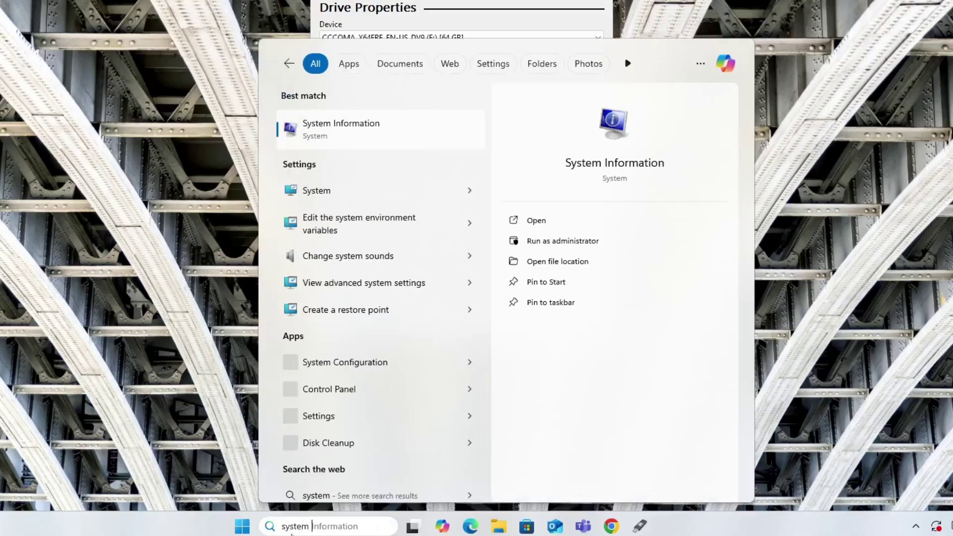
left_click(315, 132)
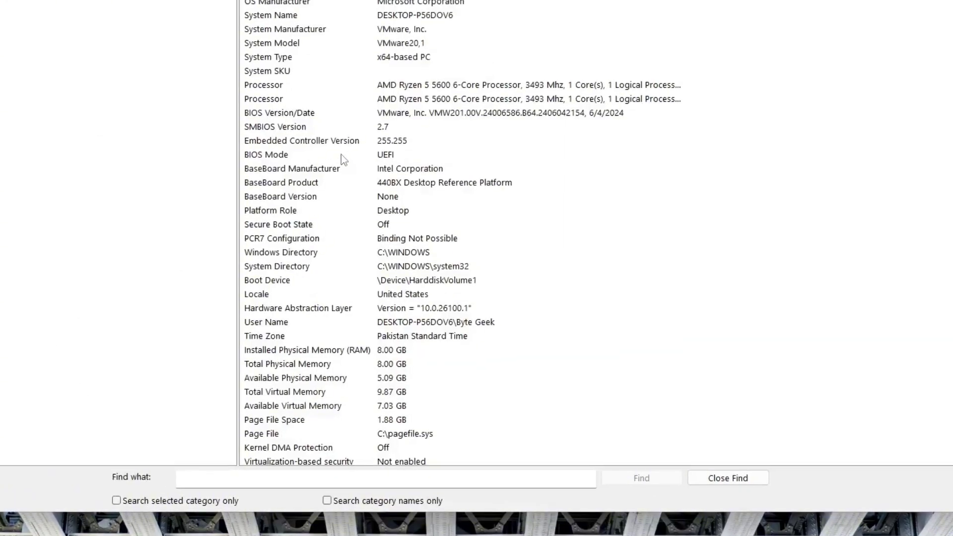
left_click(331, 226)
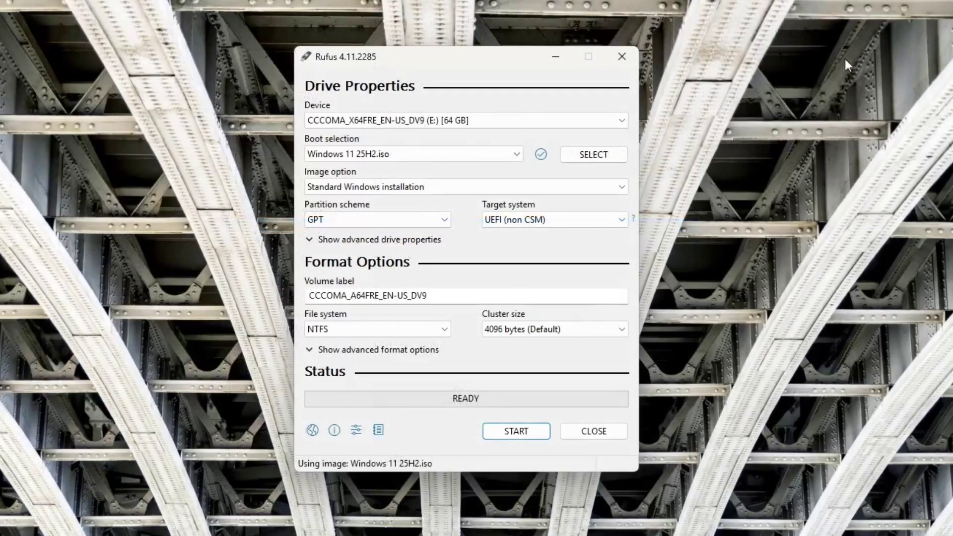
- Confirm GPT as the partition scheme and start drive creation to reach Windows User Experience
left_click(350, 219)
left_click(341, 228)
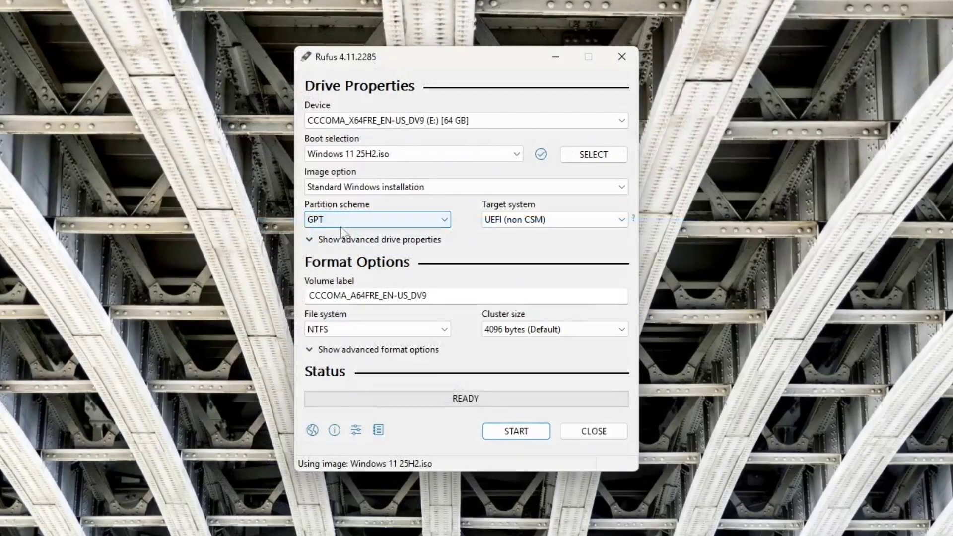
left_click(331, 221)
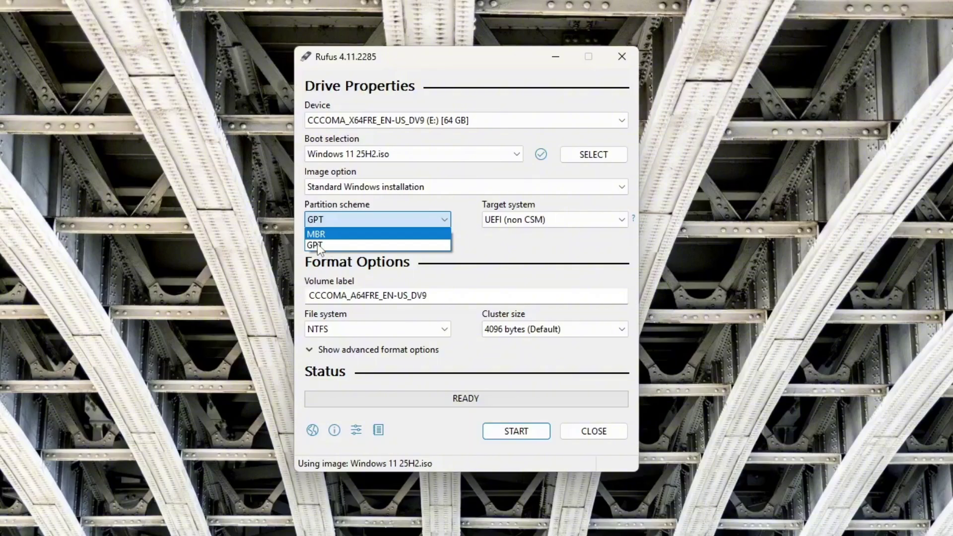
left_click(323, 244)
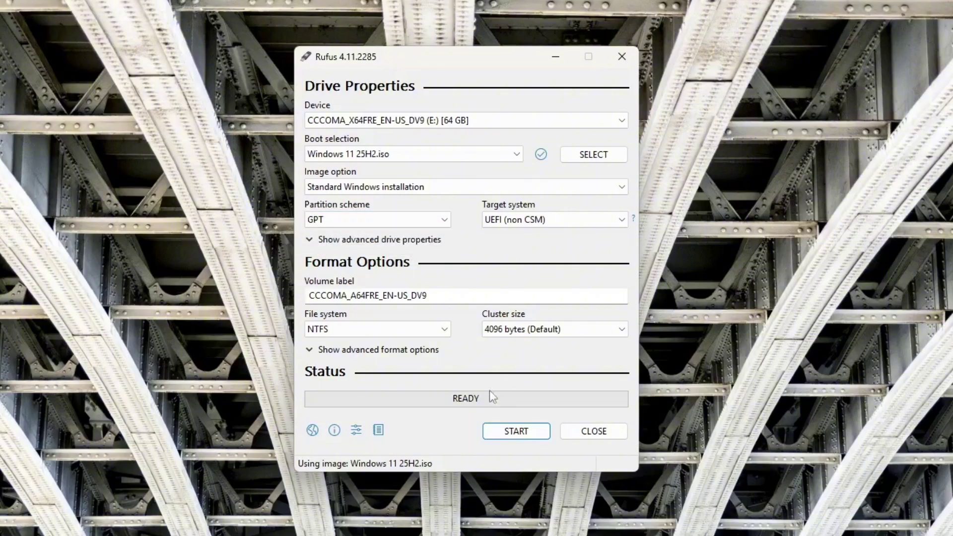
left_click(512, 439)
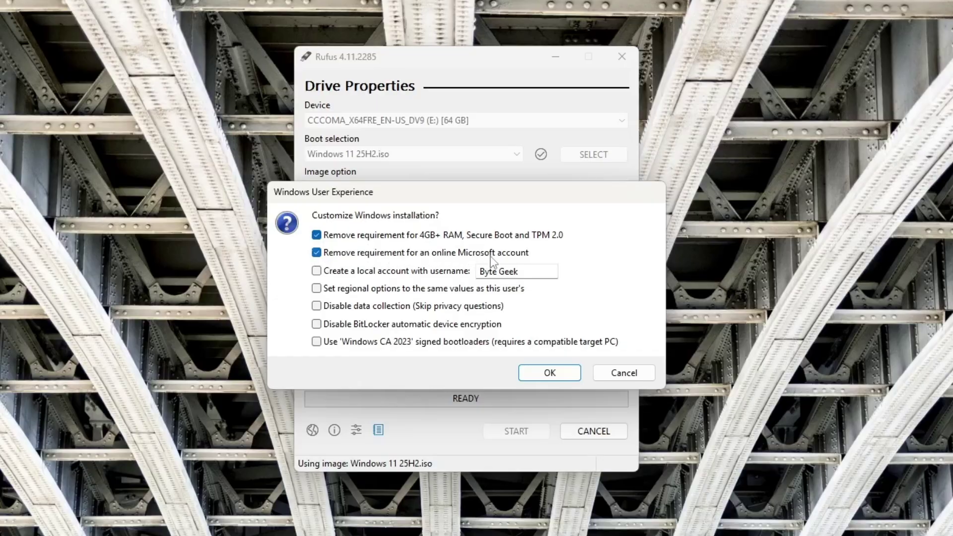
- Enable local account, regional options, privacy skip, no BitLocker and CA 2023 bootloaders; accept wiping the USB
left_click(316, 270)
left_click(315, 291)
left_click(316, 306)
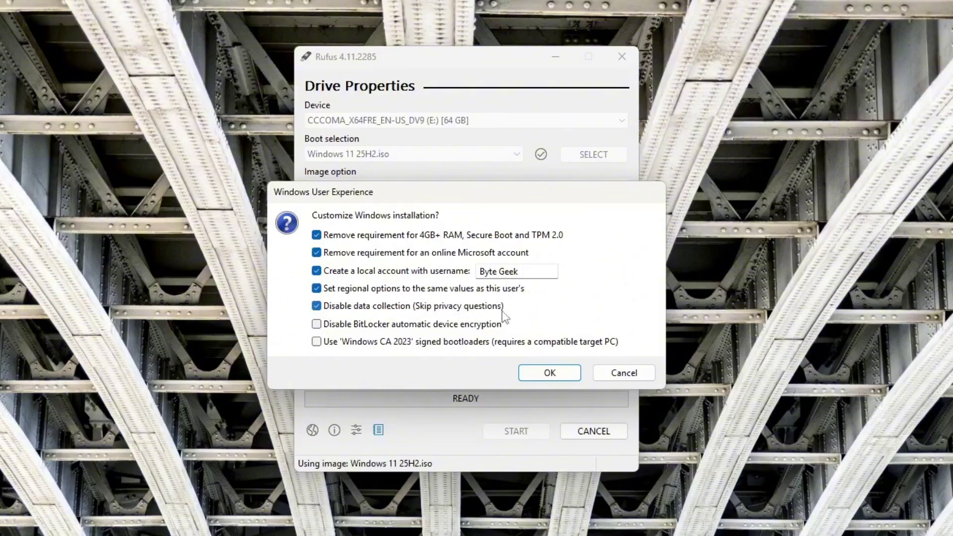
left_click(318, 324)
left_click(317, 343)
left_click(549, 372)
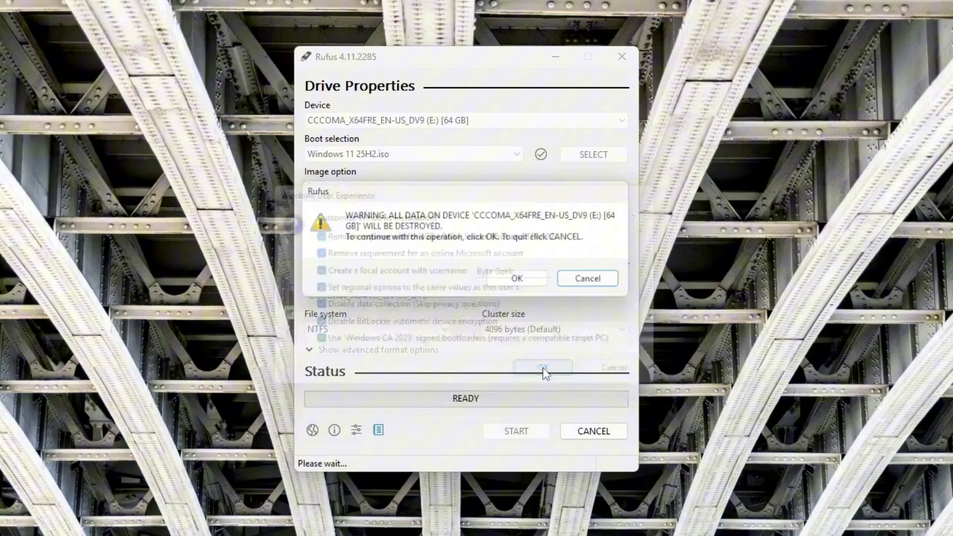
left_click(519, 281)
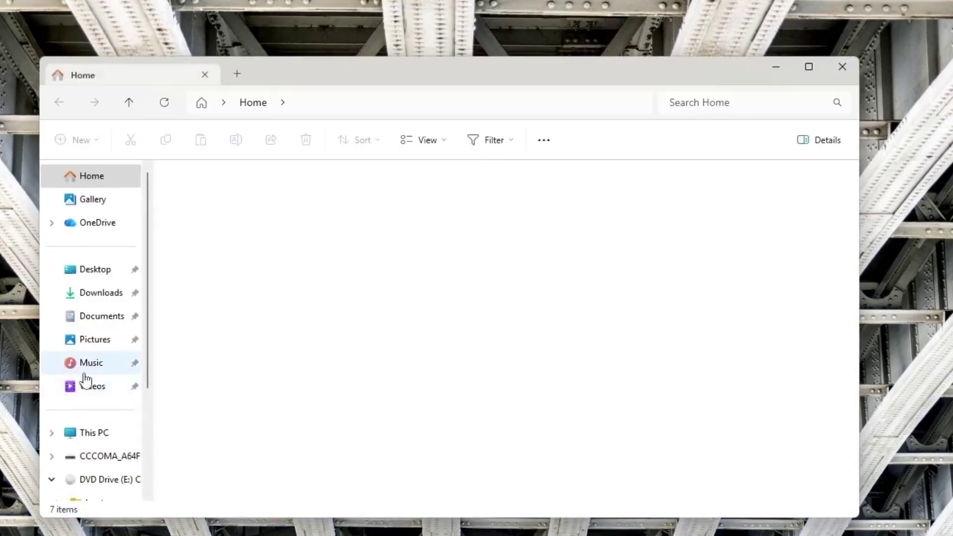
- Run setup from the ESD-ISO (E:) drive in This PC and approve the UAC prompt
left_click(80, 433)
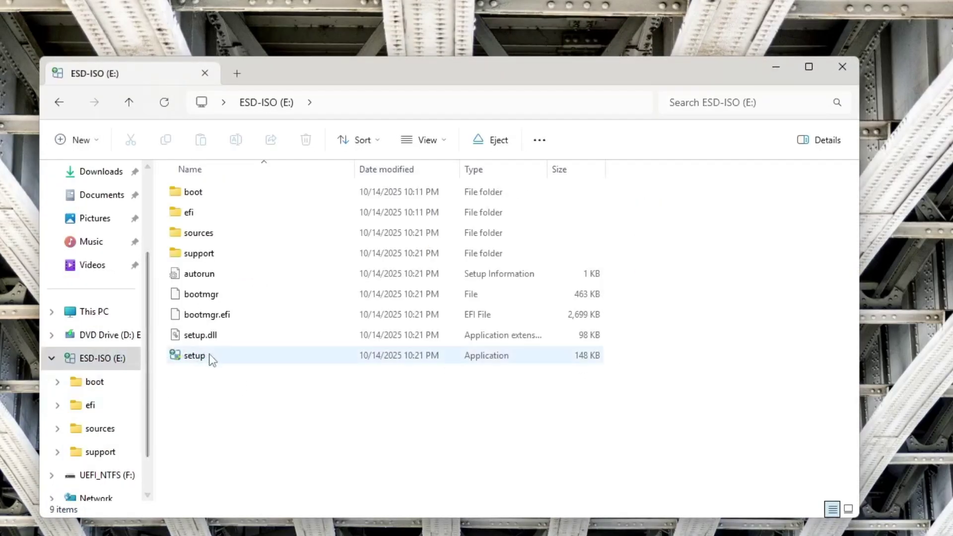
double_click(223, 357)
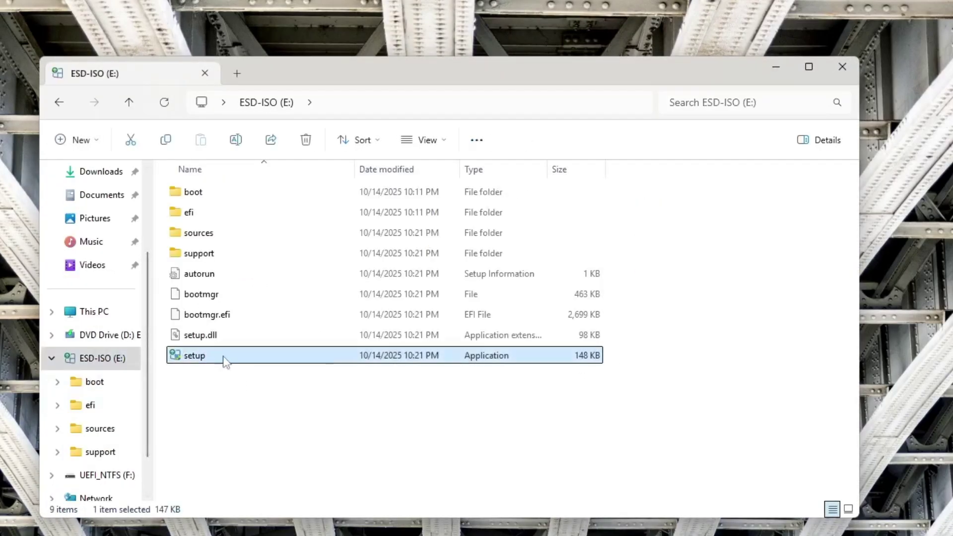
left_click(361, 415)
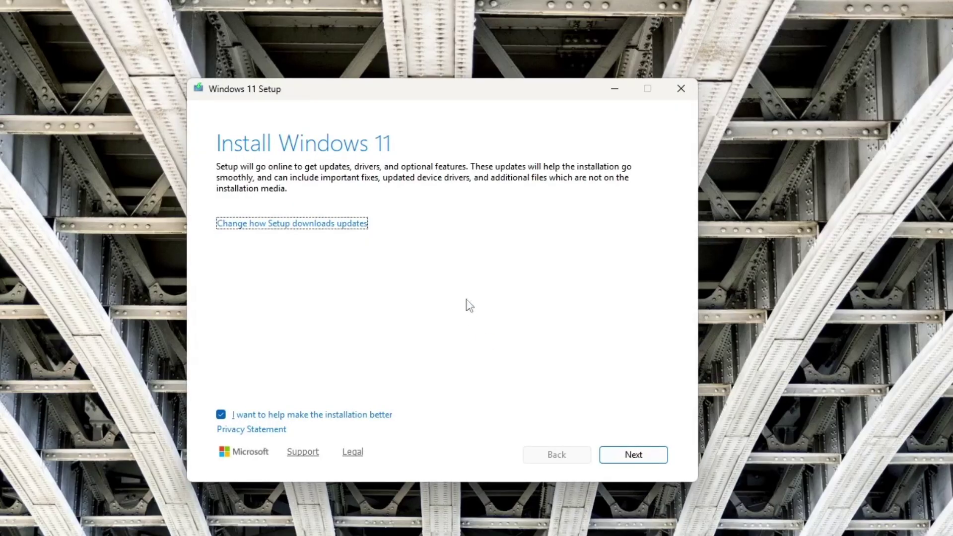
- Continue past the updates page and begin installing Windows 11 from Ready to install
left_click(637, 455)
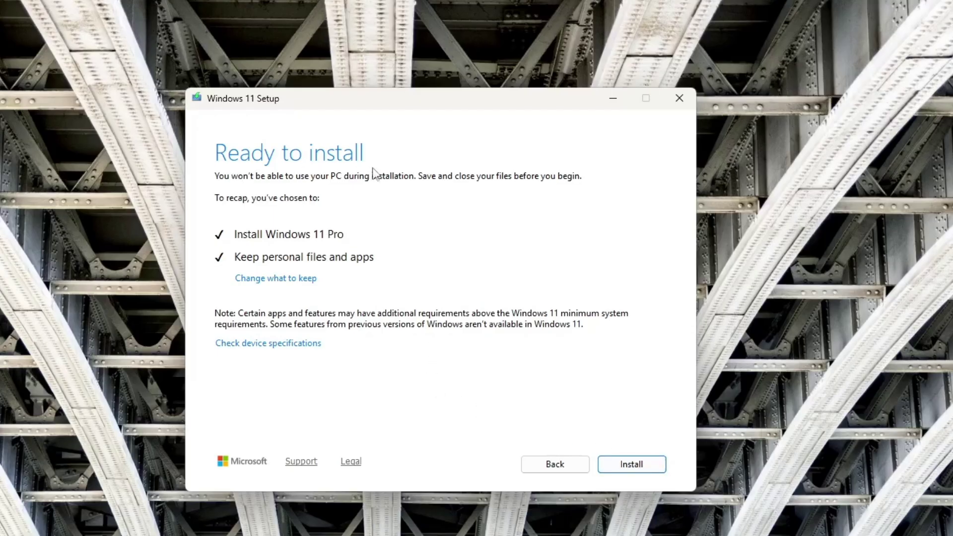
left_click(630, 464)
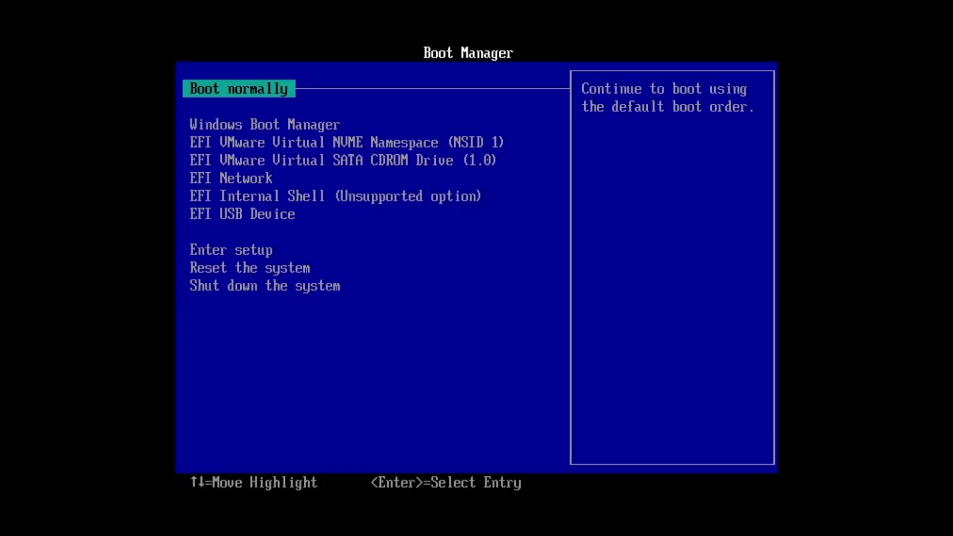
- Boot from the USB, keep the US keyboard, choose Windows 11 Pro and accept the license terms
key("Down")
key("Down")
key("Down")
key("Down")
key("Down")
key("Down")
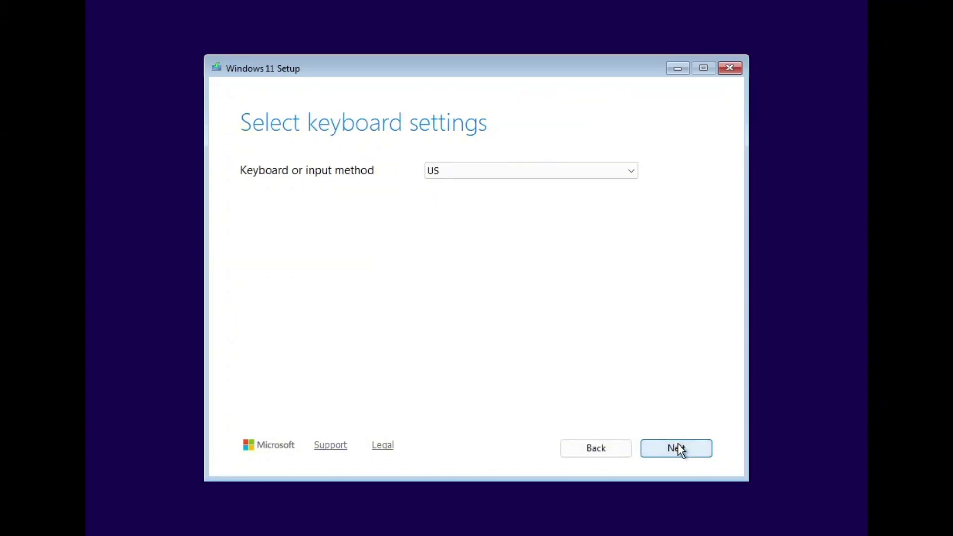
left_click(675, 448)
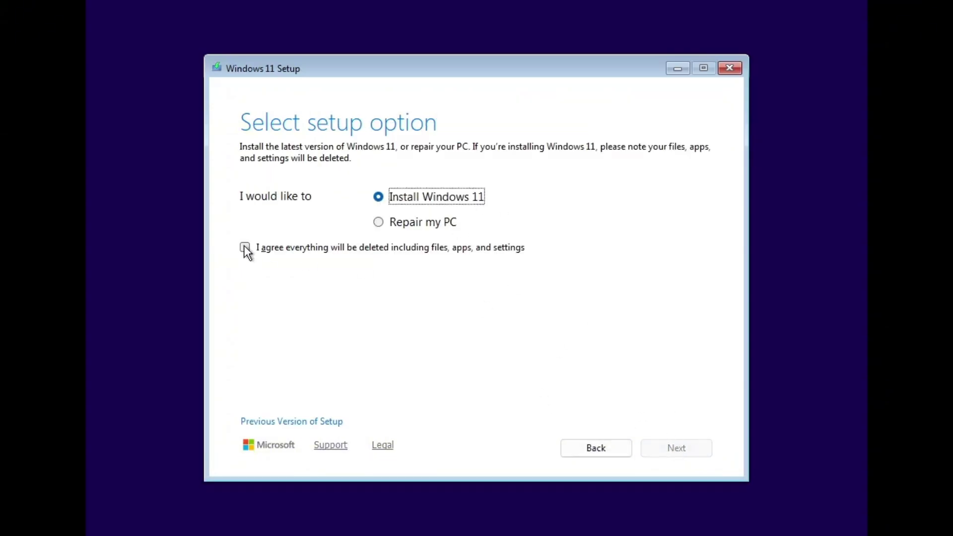
left_click(245, 247)
left_click(670, 448)
left_click(337, 400)
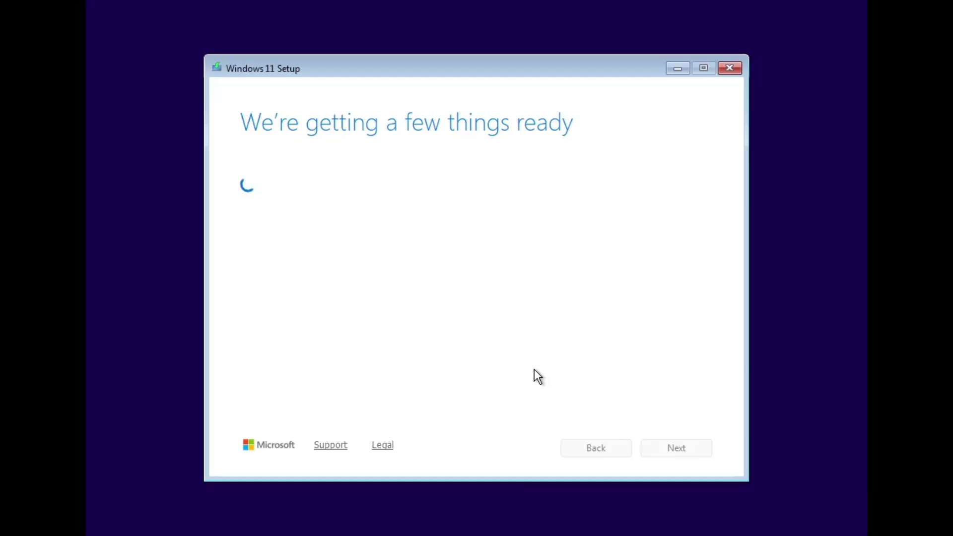
left_click(342, 280)
left_click(684, 449)
left_click(671, 448)
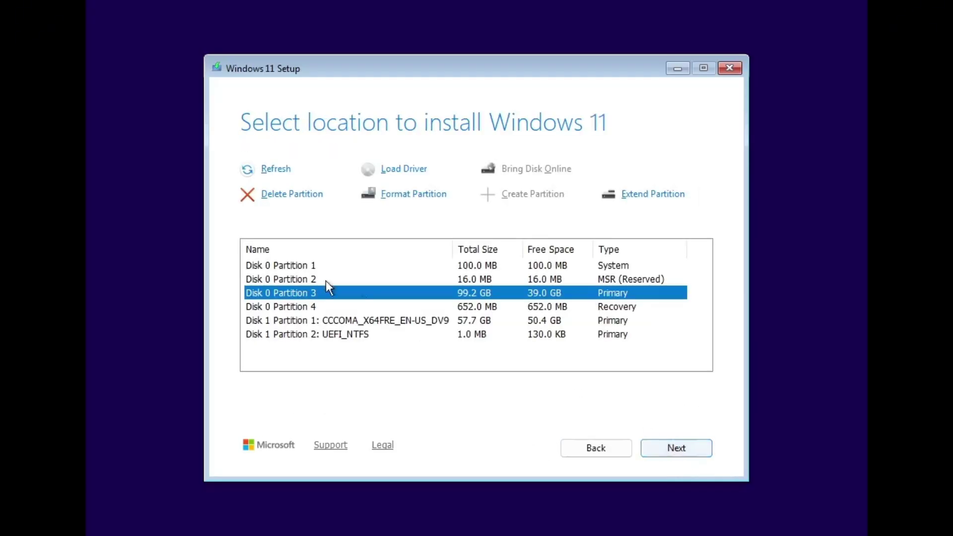
- Delete Disk 0's MSR, 100 MB System and 99.2 GB partitions, create a new one, then install
left_click(325, 280)
left_click(308, 194)
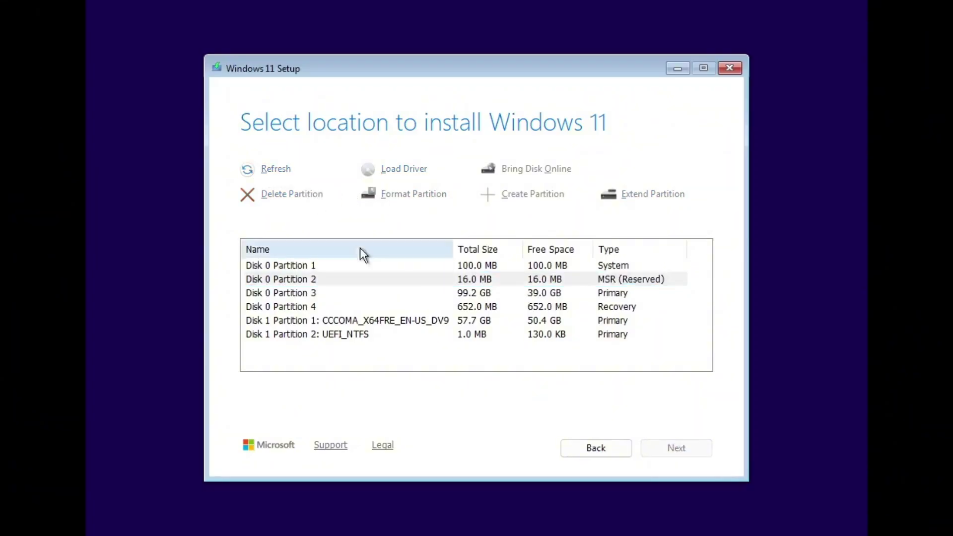
left_click(343, 267)
left_click(310, 195)
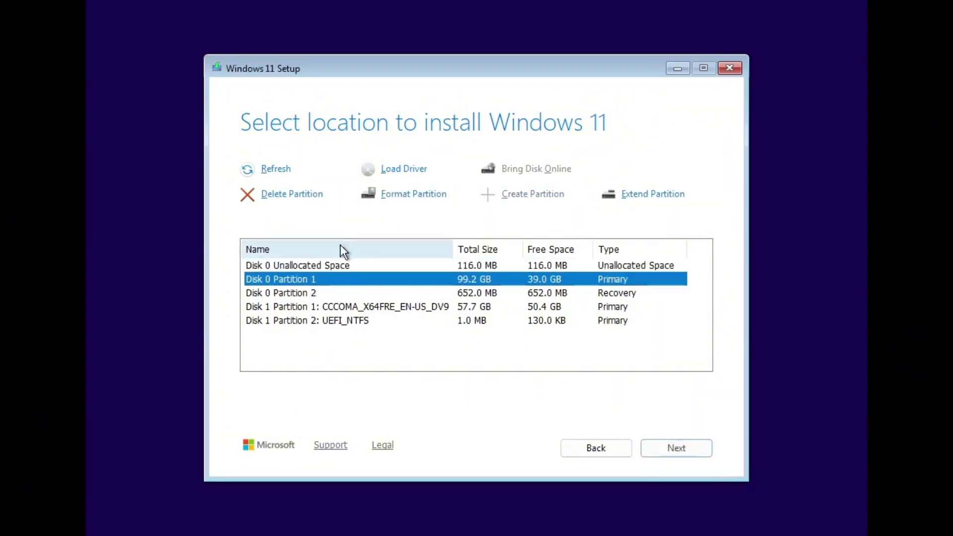
left_click(291, 194)
left_click(539, 195)
left_click(516, 227)
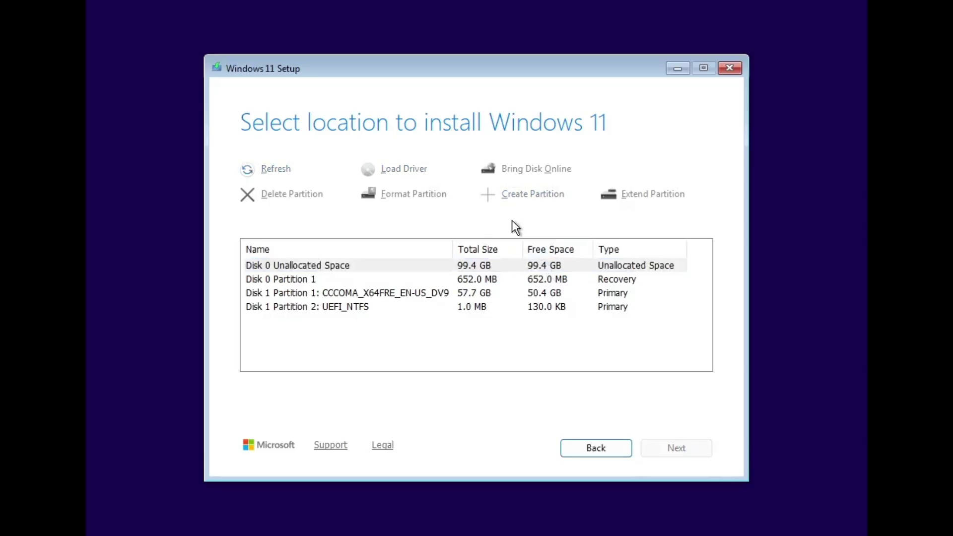
left_click(681, 450)
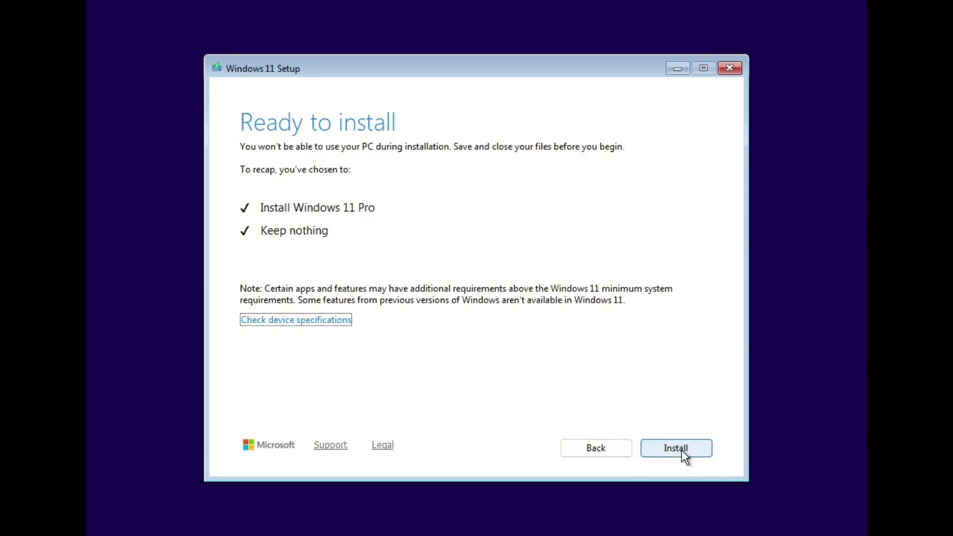
left_click(681, 451)
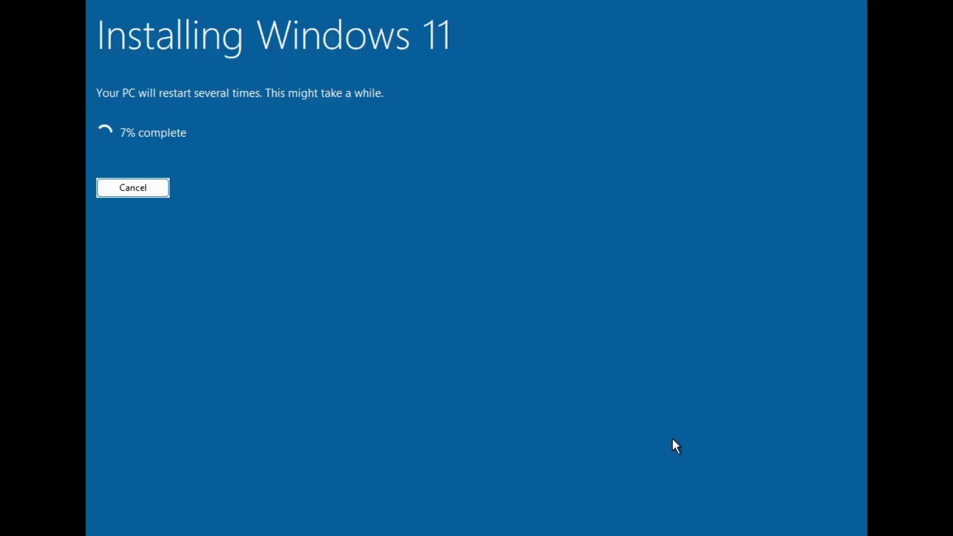